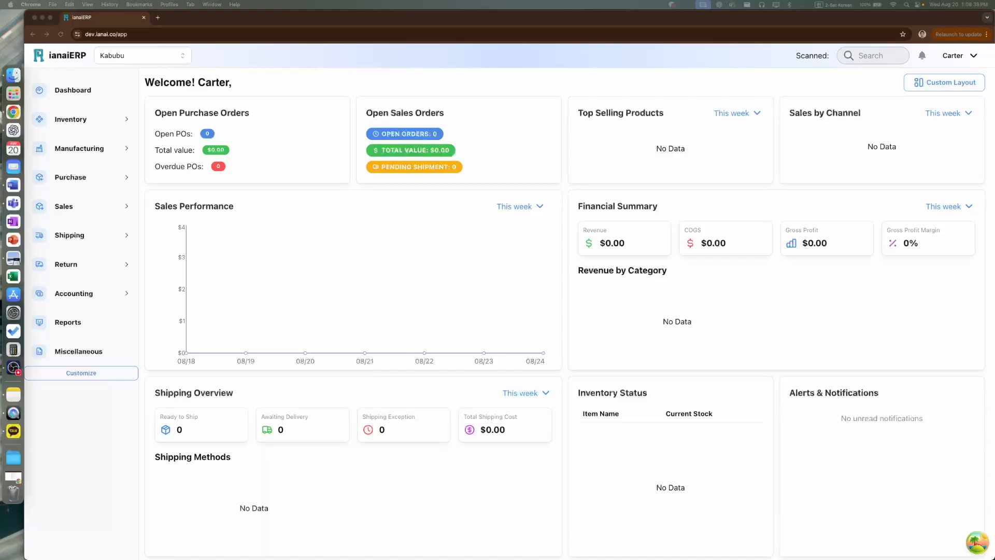
- Open the Work Center records under Miscellaneous and start a new work center
click(369, 228)
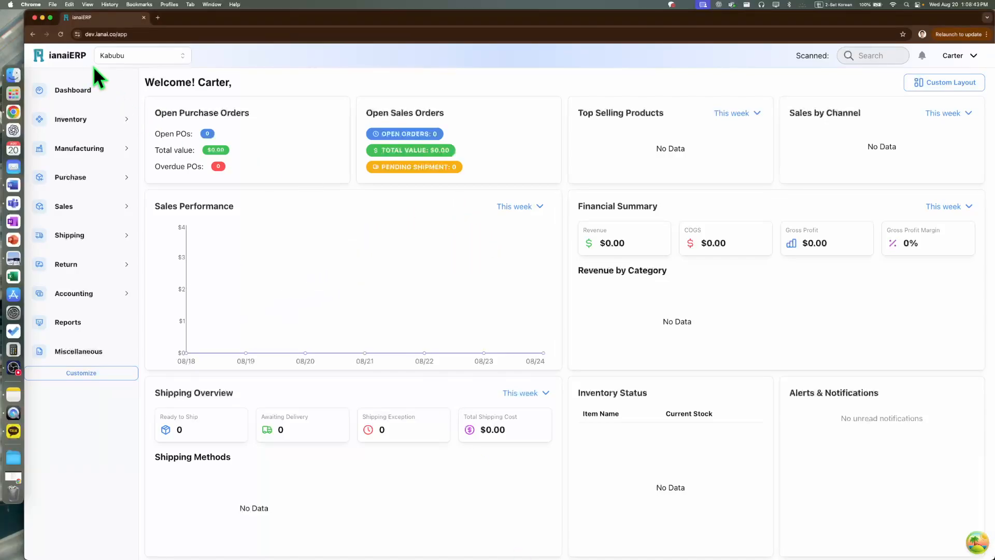
click(98, 356)
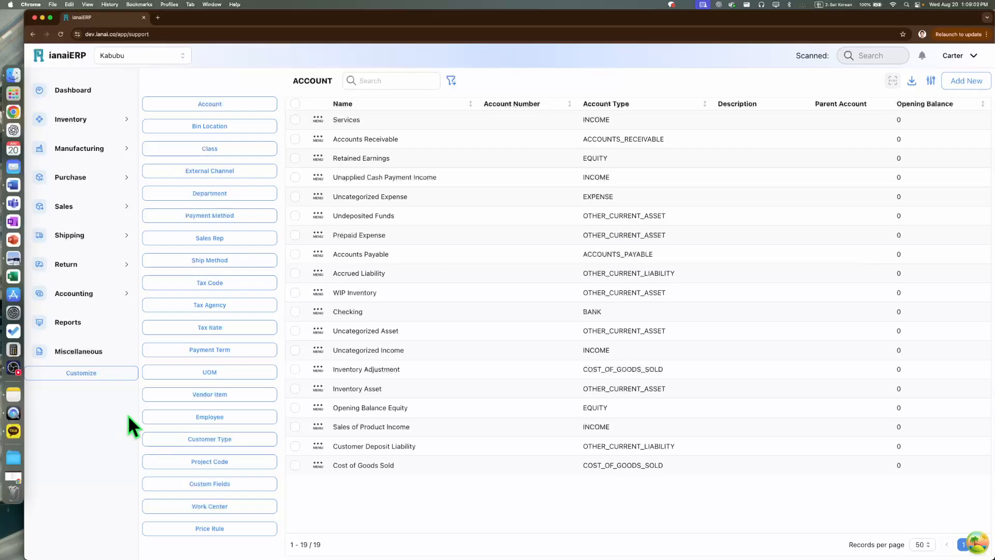
click(212, 510)
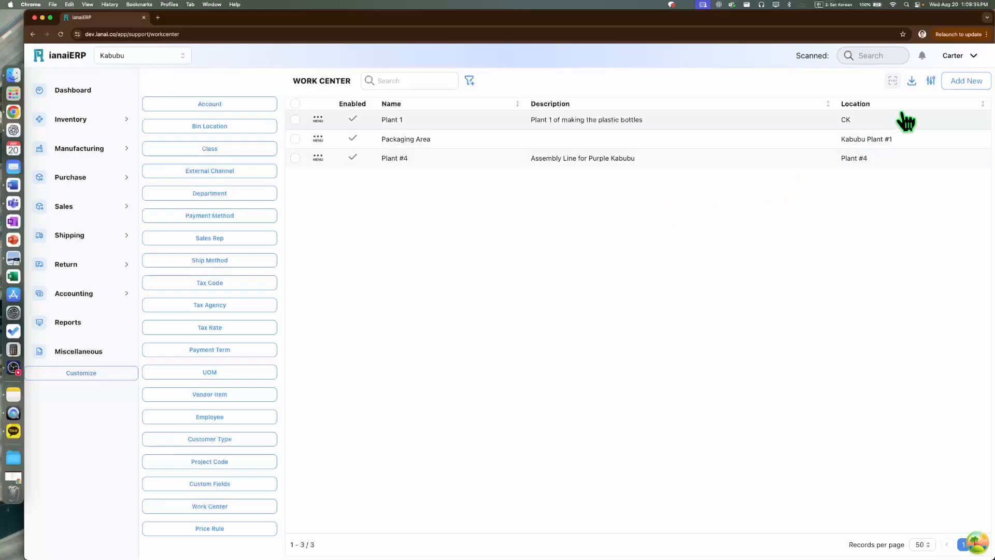
click(963, 82)
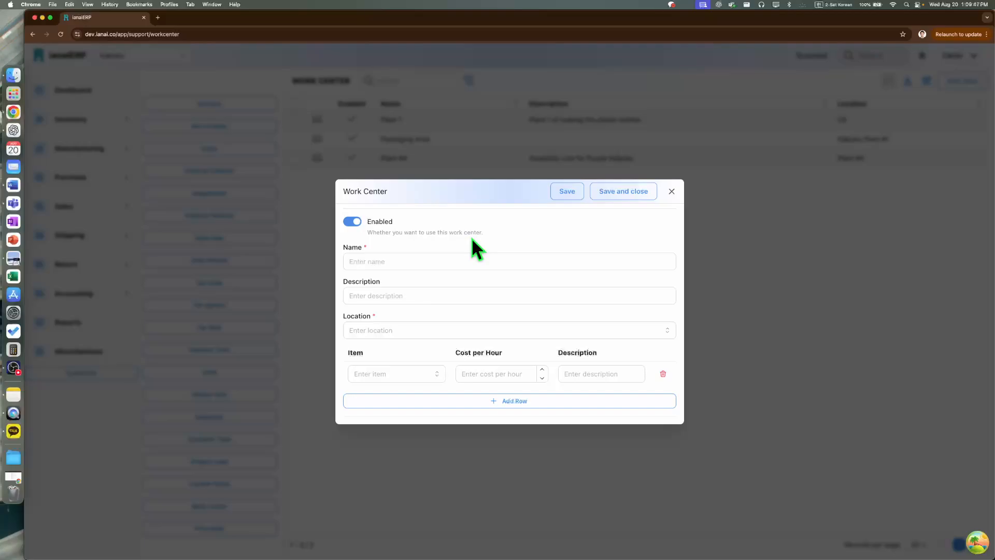
- Name the new work center Kabubu Plant #2
click(411, 263)
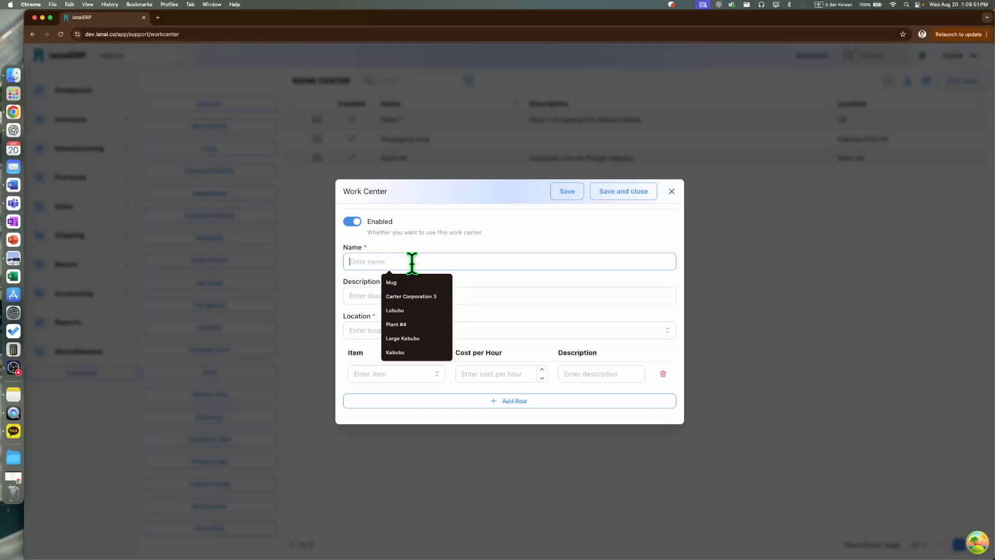
text(ㅏ뮤ㅕ)
key(BackSpace)
key(BackSpace)
key(BackSpace)
key(Caps_Lock)
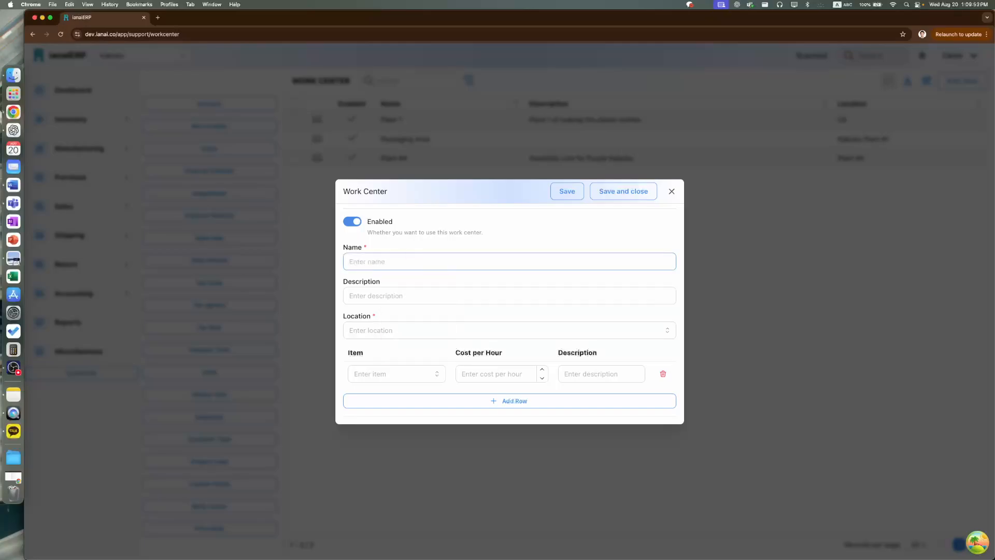
text(Kabubu Plant)
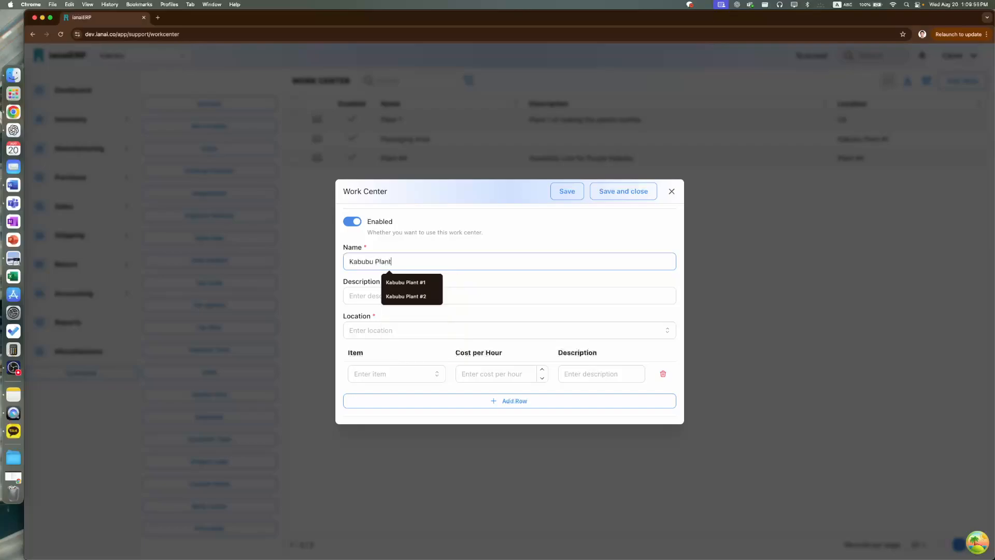
text( #2)
- Describe the work center as "a manufacturing plant with Capacity to make 30,000 Kabubus a month"
click(397, 295)
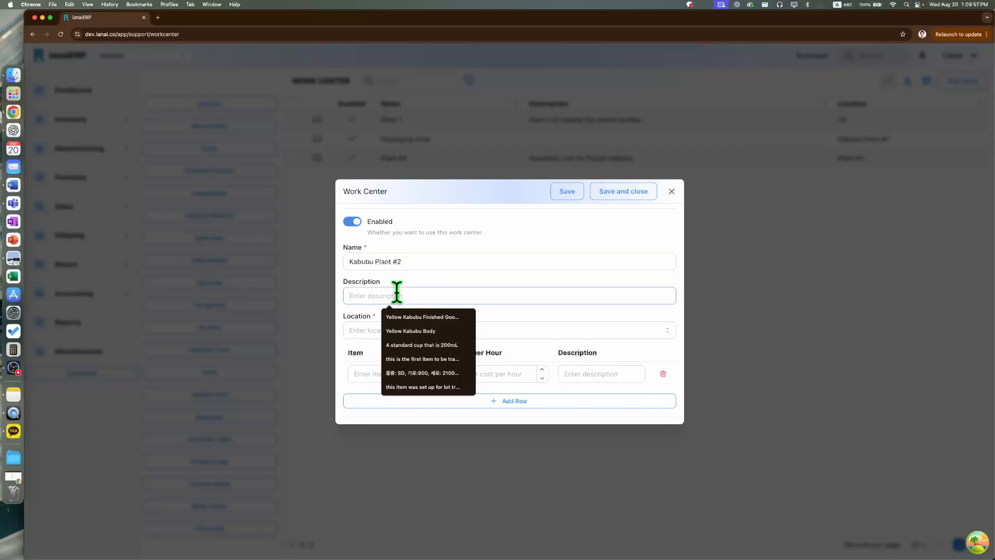
text(a)
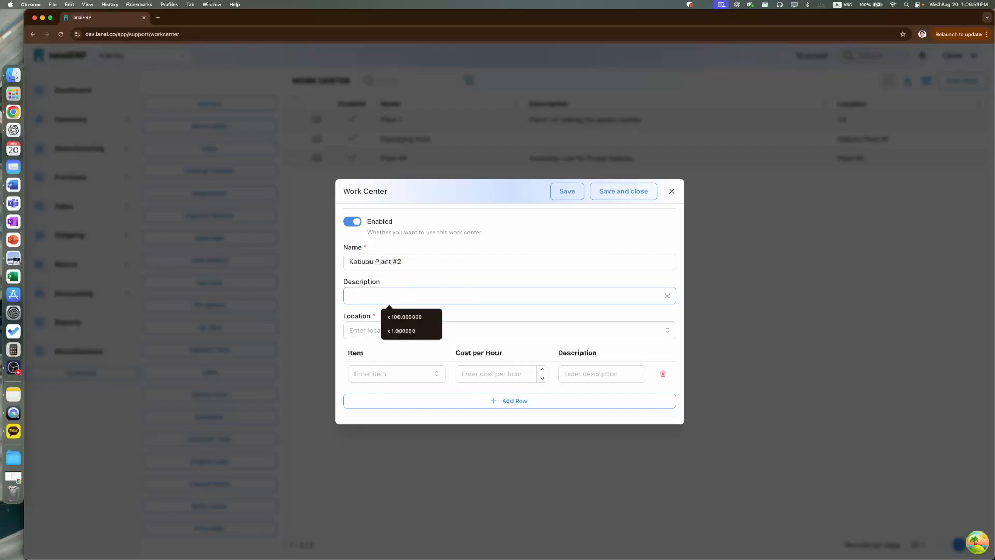
key(BackSpace)
text(a mna)
key(BackSpace)
key(BackSpace)
text(anufacturing plnat)
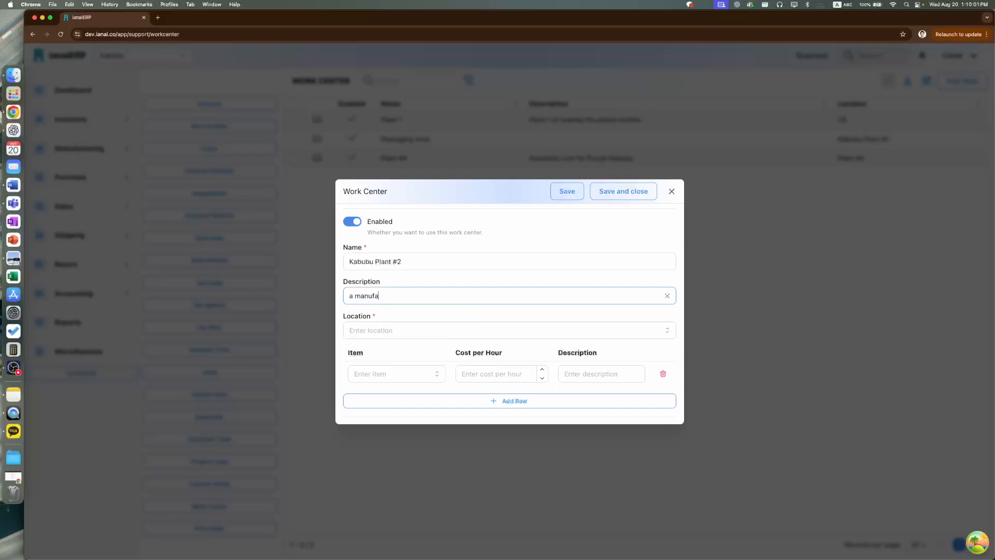
key(BackSpace)
key(BackSpace)
key(BackSpace)
text(ant with Capacity to make 30,000 Ka)
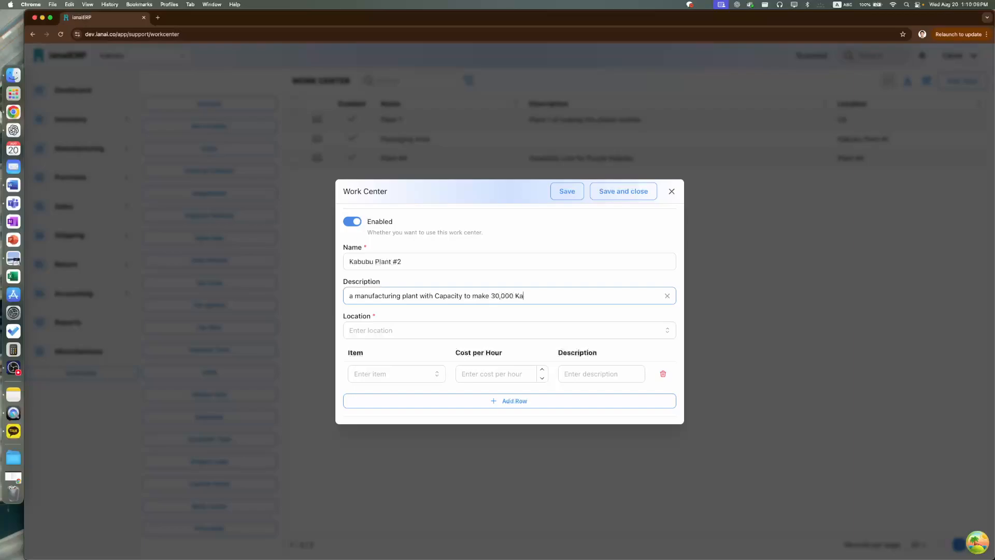
text(bubus a month)
- Set the work center's location to Kabubu
click(374, 331)
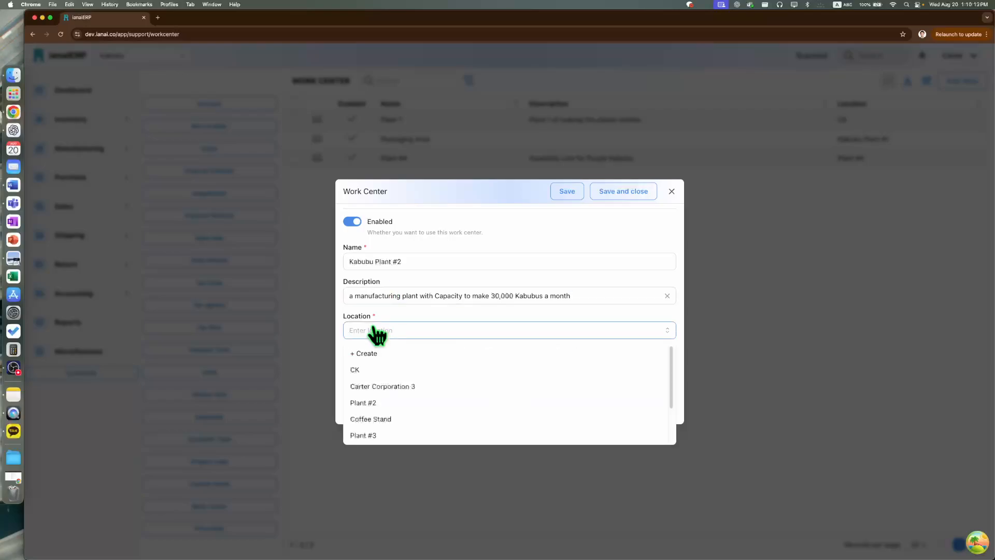
scroll(397, 413, down, 3)
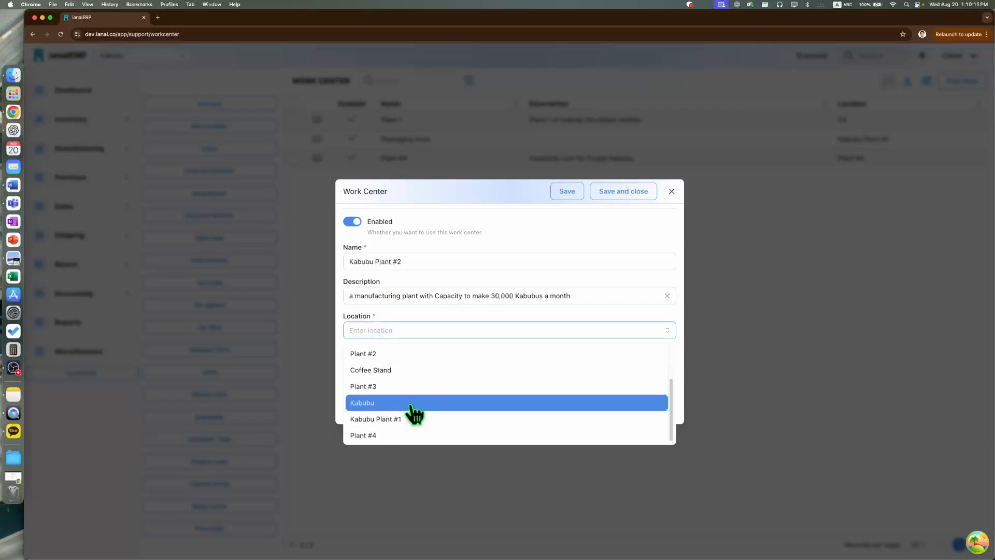
click(414, 404)
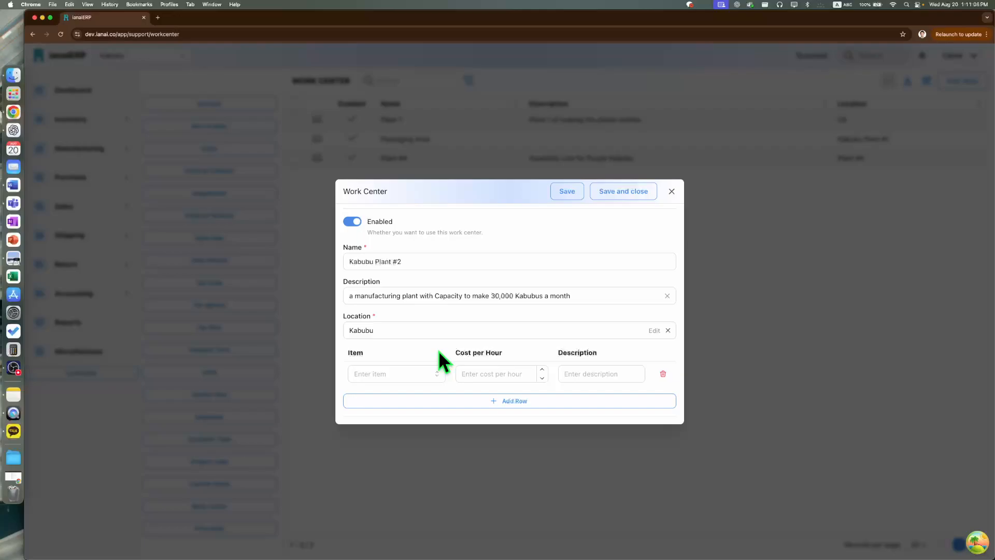
- Assign Man-hour to the first cost row and add a second row with the Electricity item
click(422, 374)
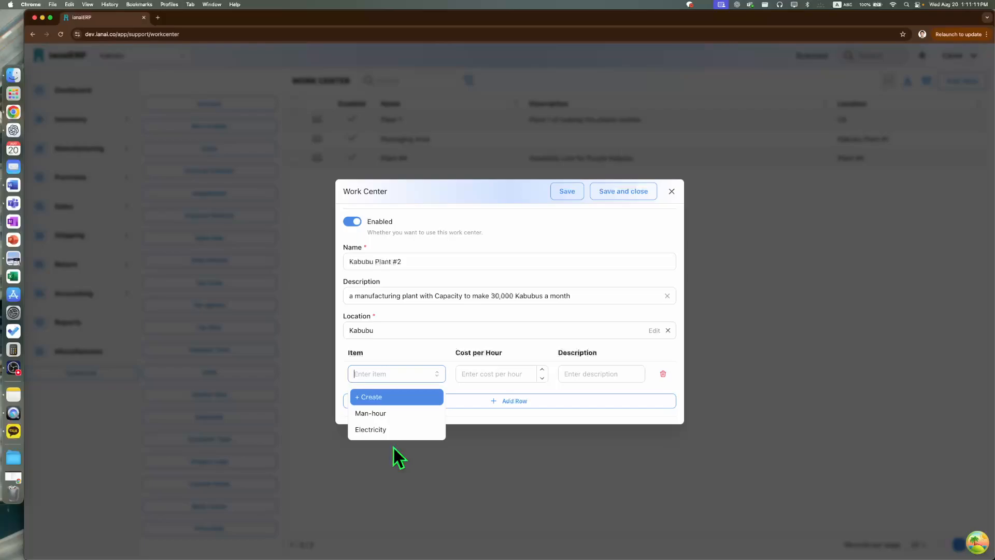
click(408, 423)
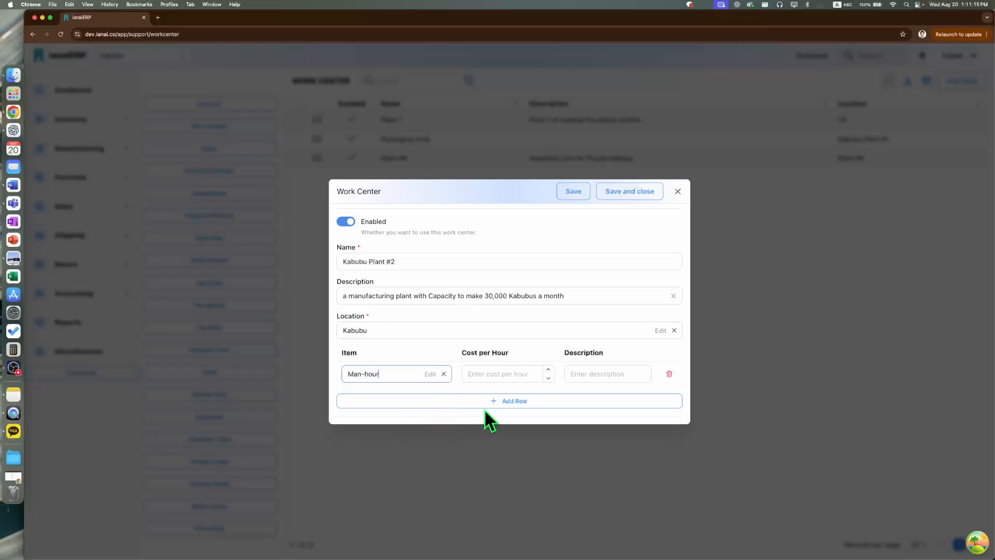
click(483, 406)
click(402, 389)
click(396, 444)
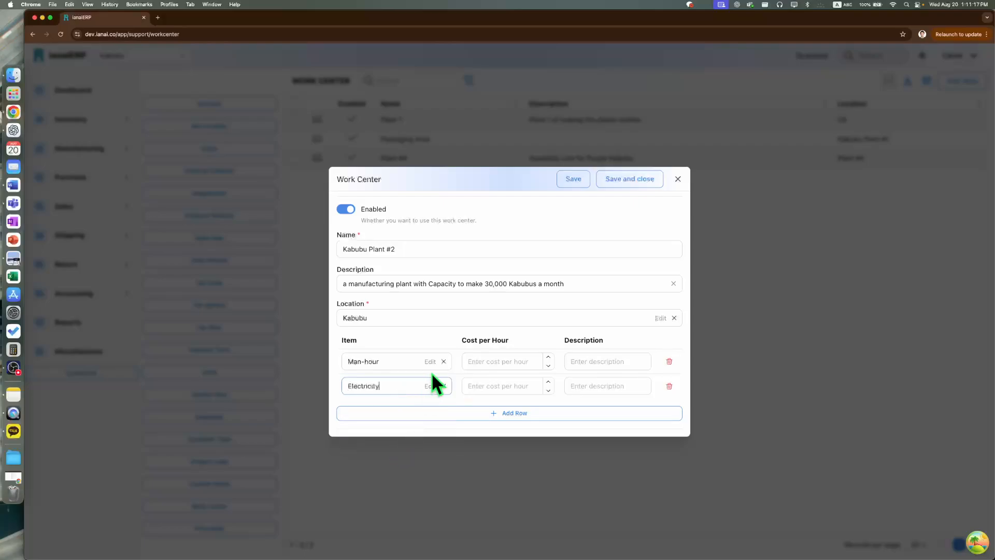
- Change the Man-hour item's type to Inventory Item and save the item record
click(430, 361)
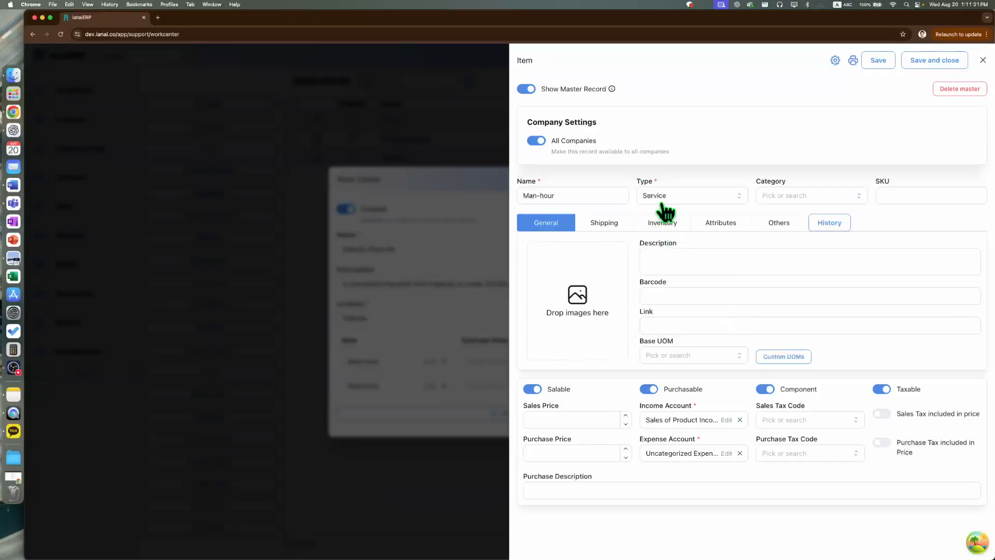
click(666, 204)
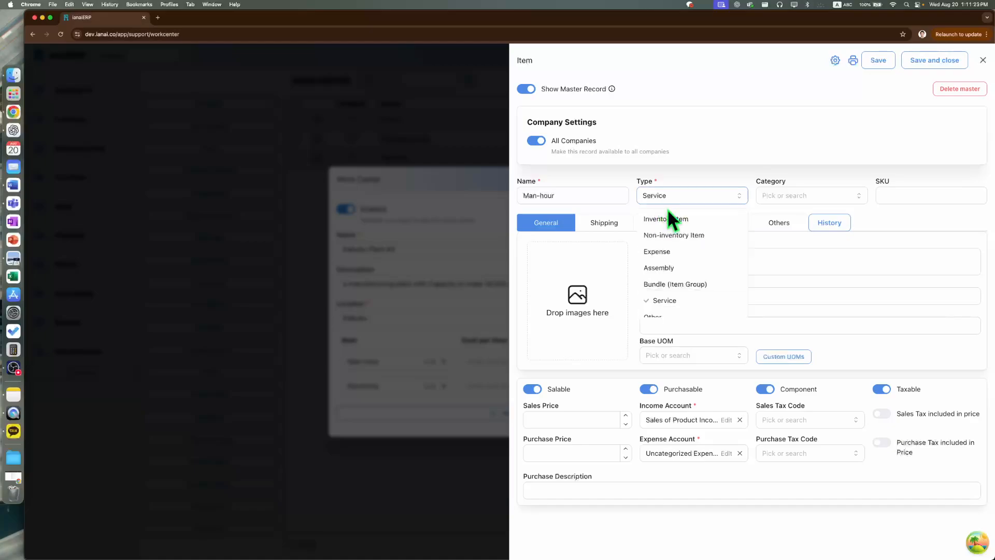
click(674, 219)
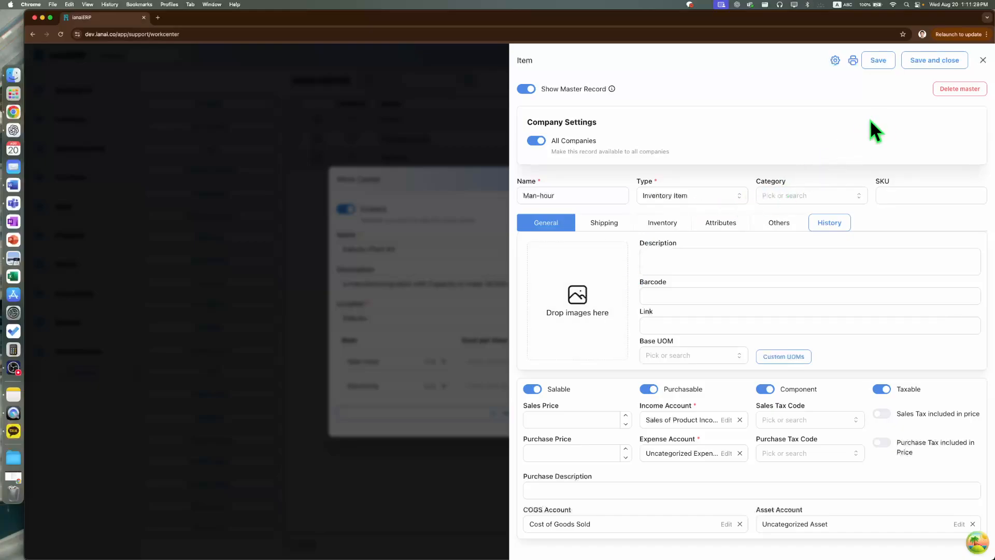
click(914, 62)
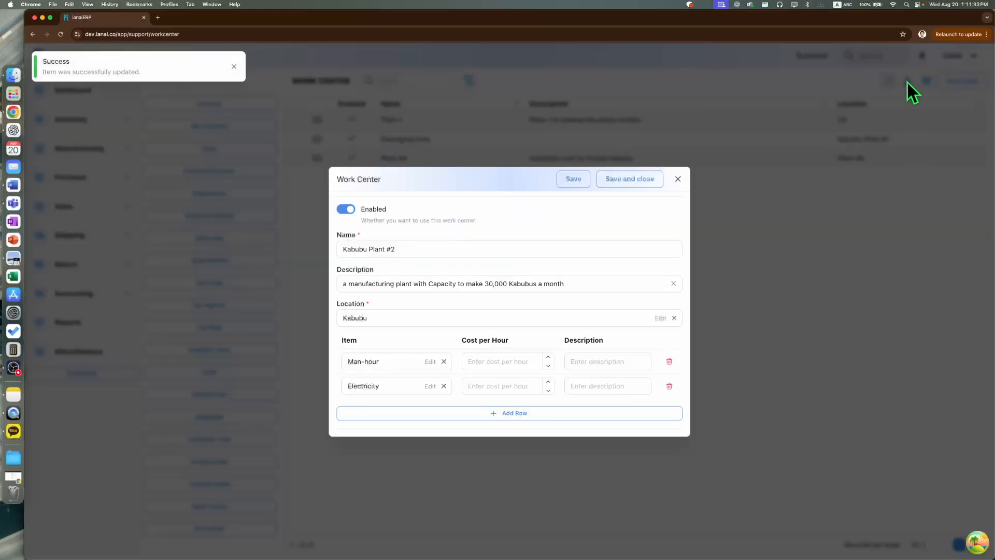
- Clear the item selections in both cost rows and delete the second row
click(365, 361)
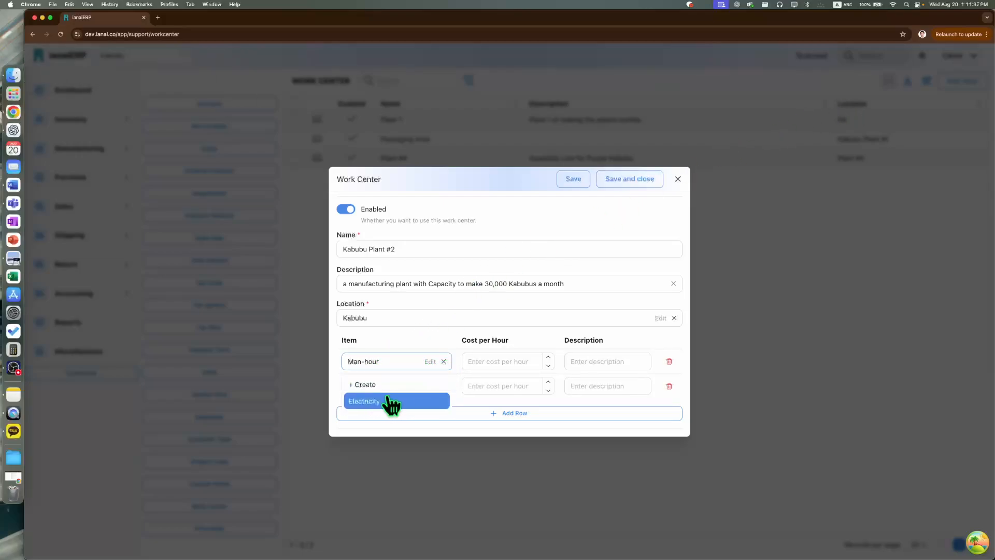
click(446, 347)
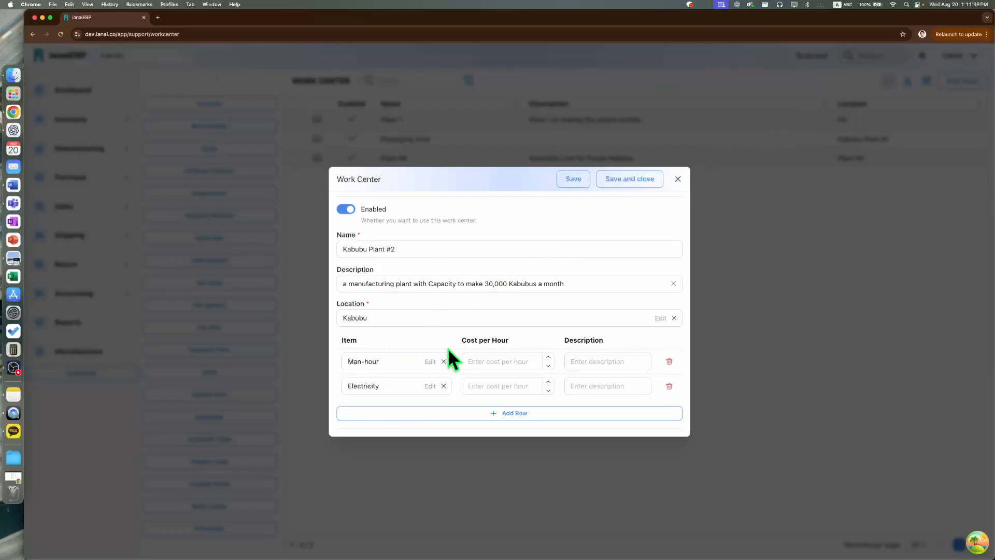
click(444, 362)
click(445, 386)
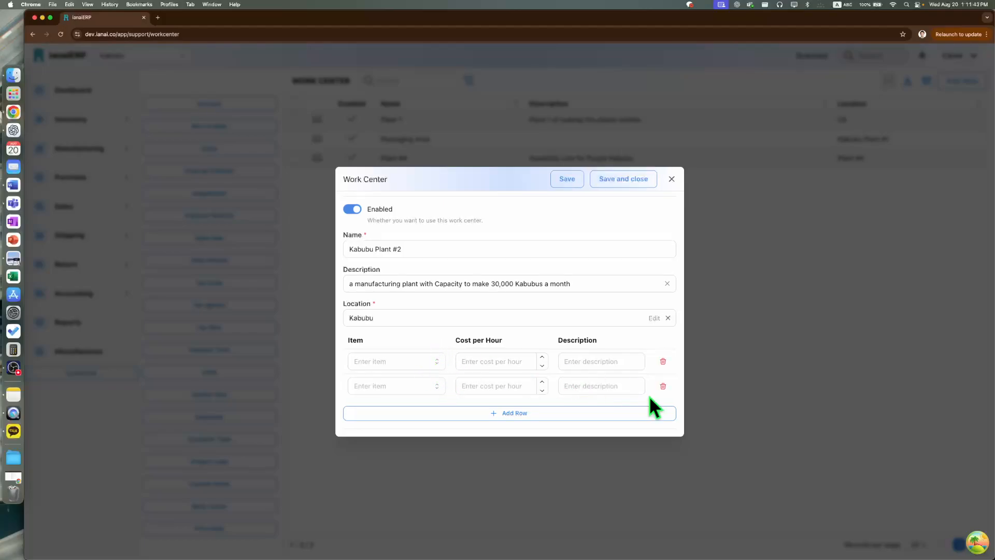
click(663, 386)
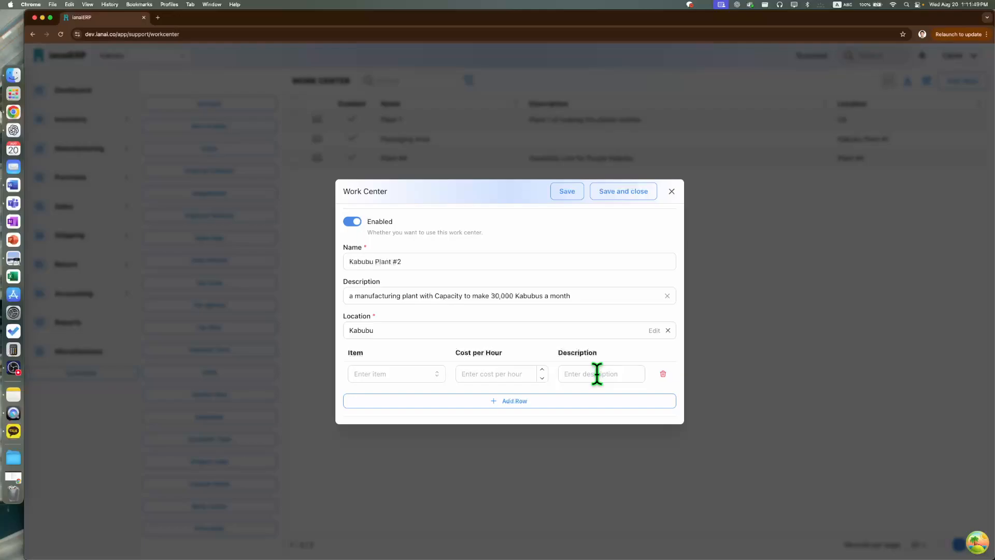
- Assign Electricity to the remaining cost row with a cost per hour of 30
click(381, 374)
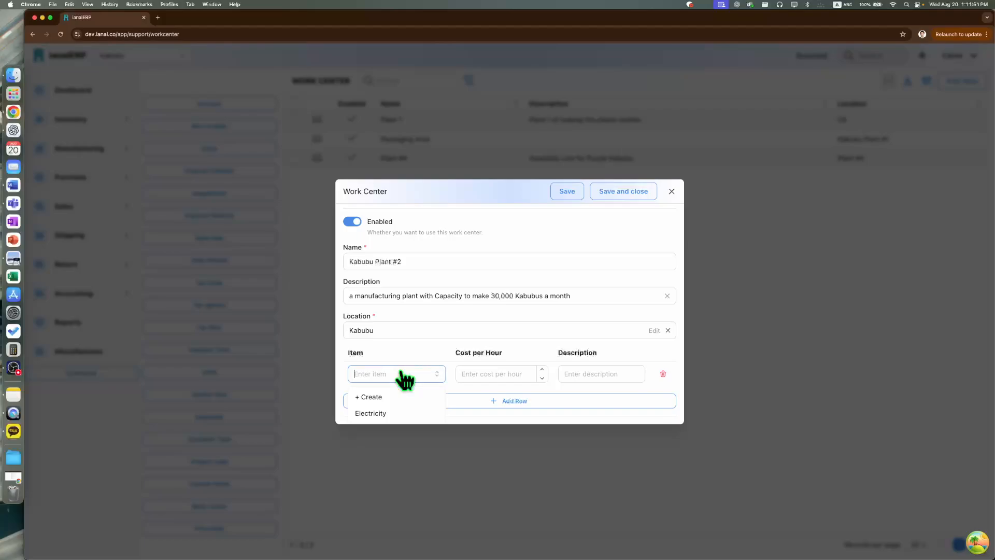
click(384, 414)
click(489, 374)
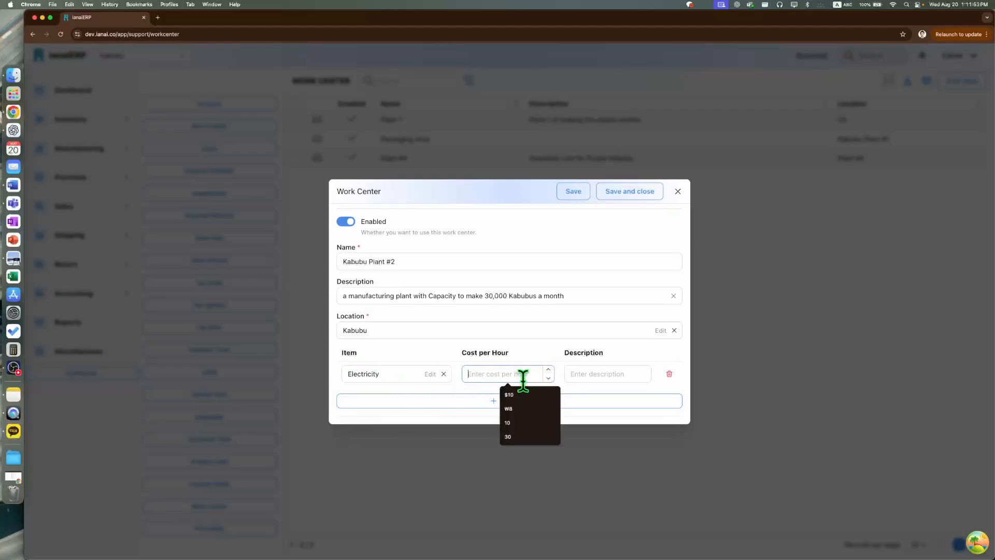
text(30)
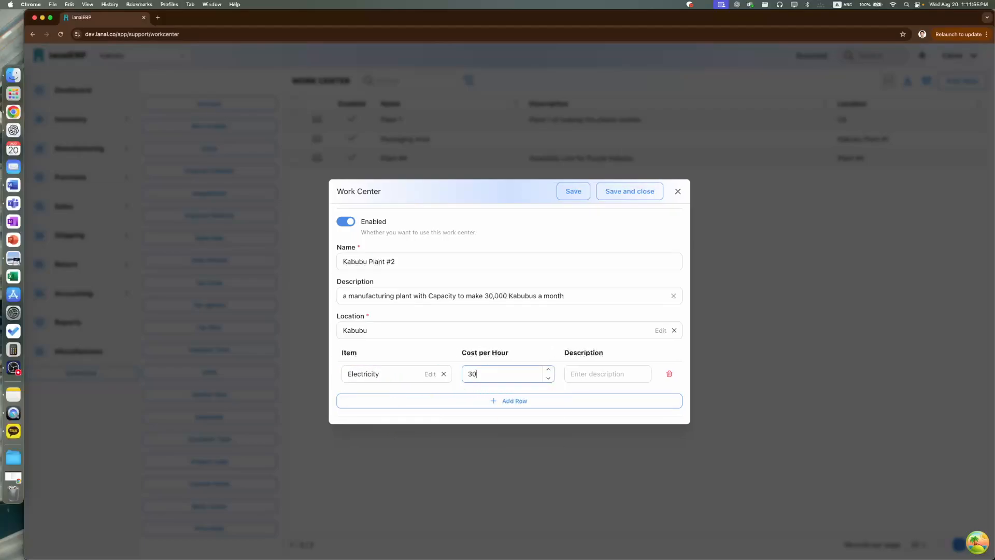
click(587, 372)
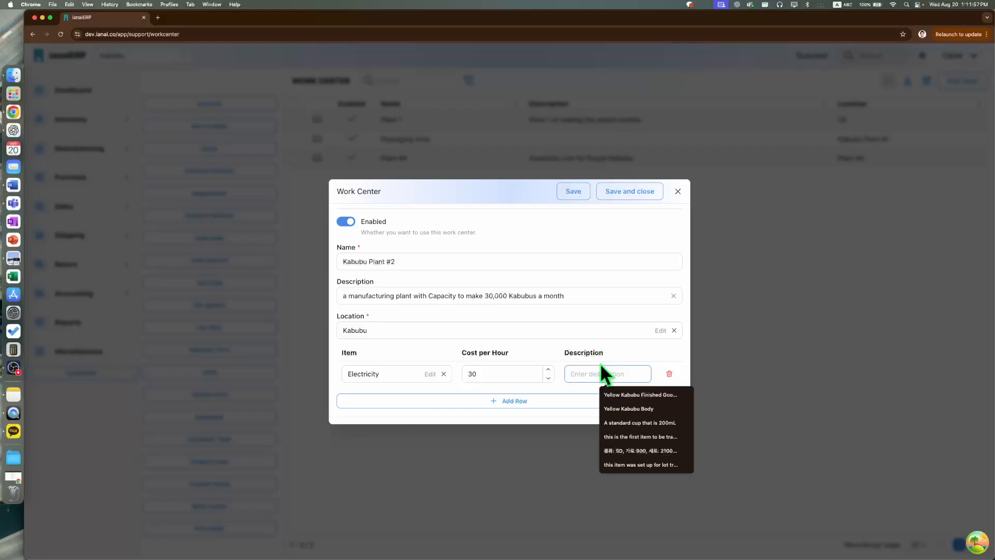
- Add a second cost row and start creating a new item for it
click(533, 404)
click(409, 389)
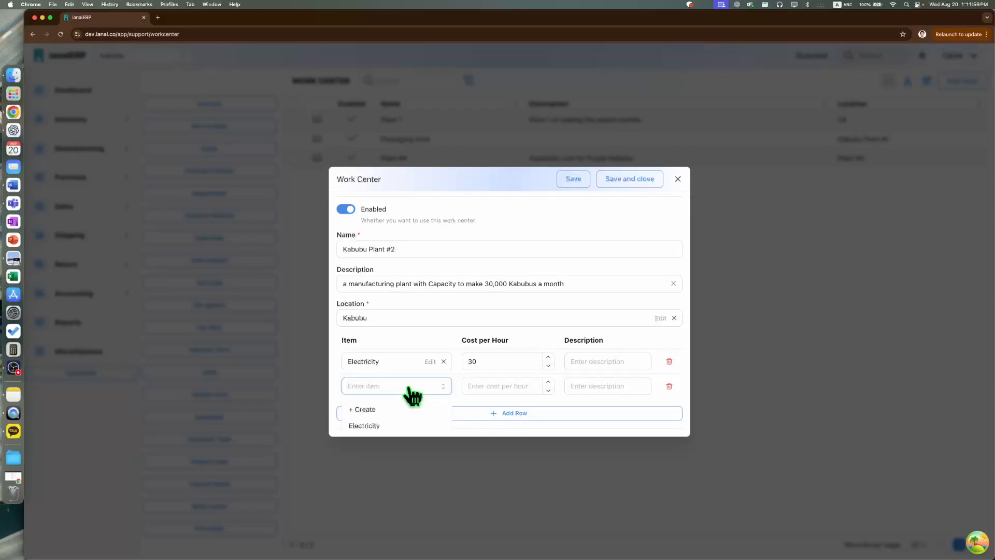
click(406, 400)
click(407, 390)
click(405, 406)
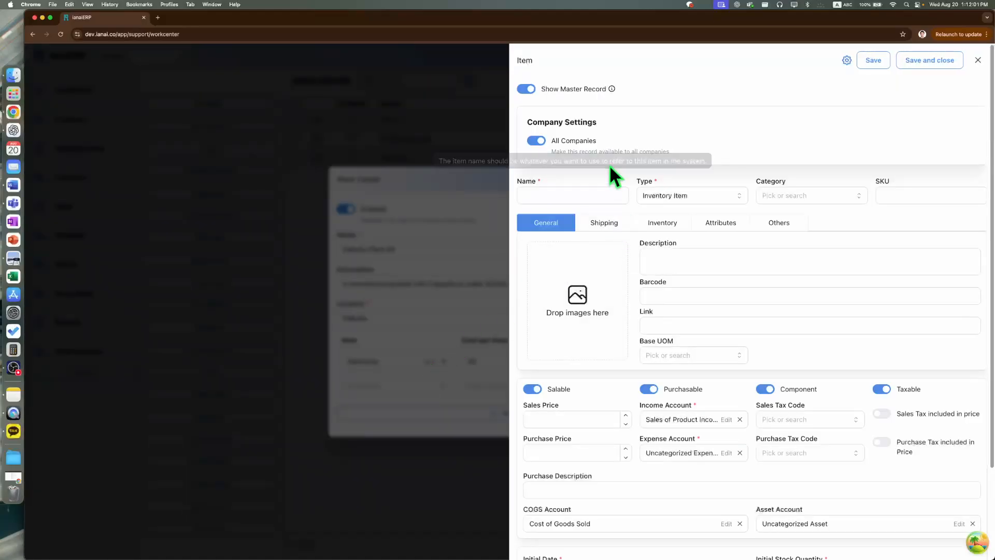
- Name the new item Air Conditioning with type Expense, and save it into the cost row
text(I)
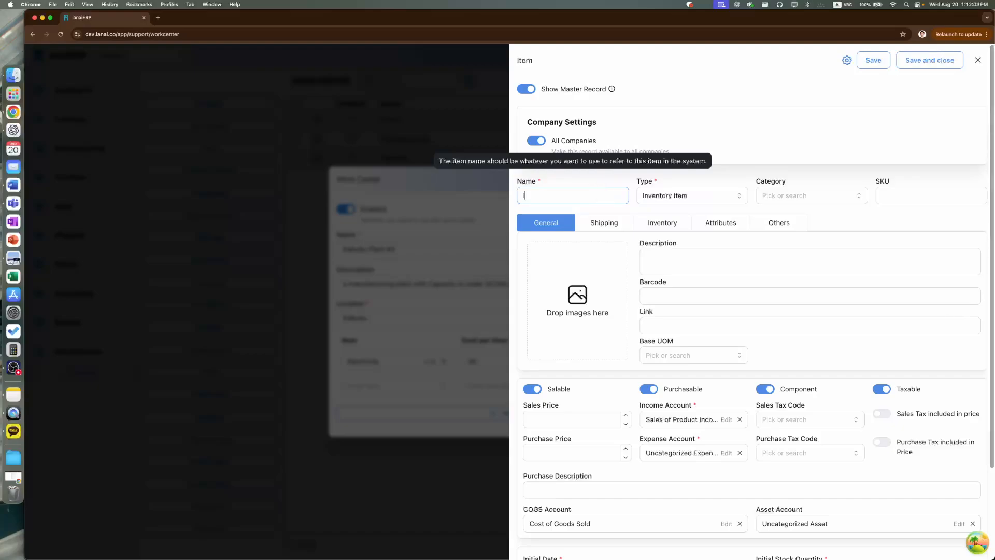
text(Air COnd)
key(BackSpace)
key(BackSpace)
key(BackSpace)
text(onditioning)
click(669, 198)
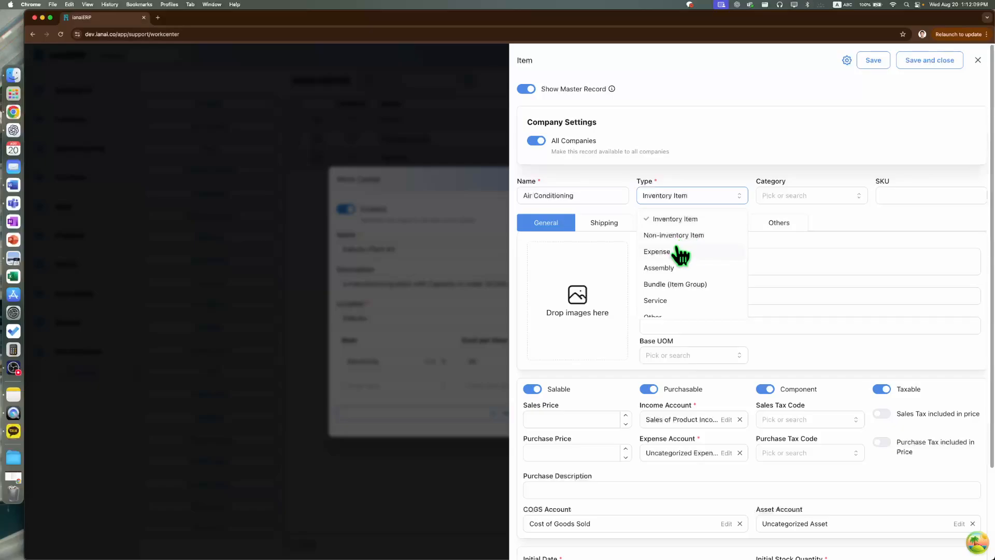
click(689, 251)
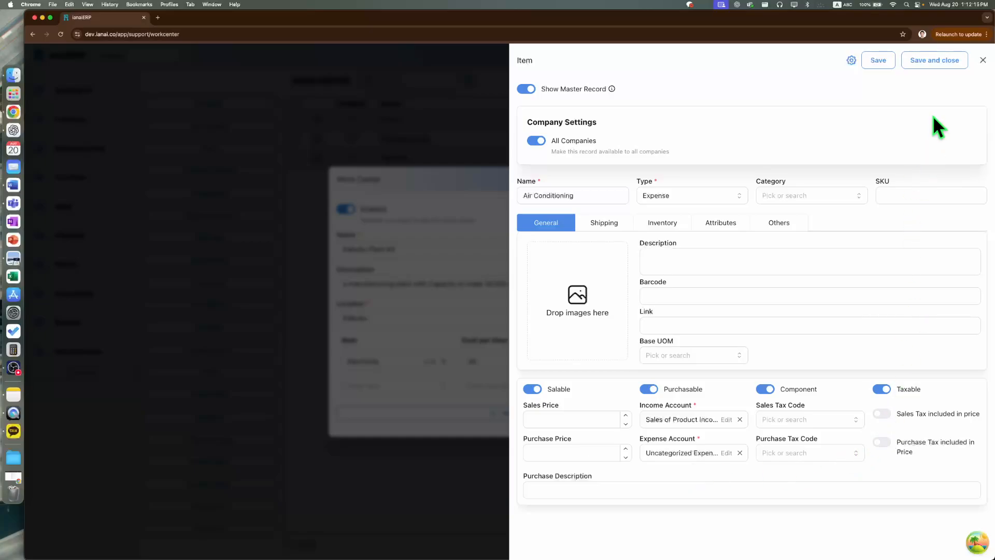
click(938, 62)
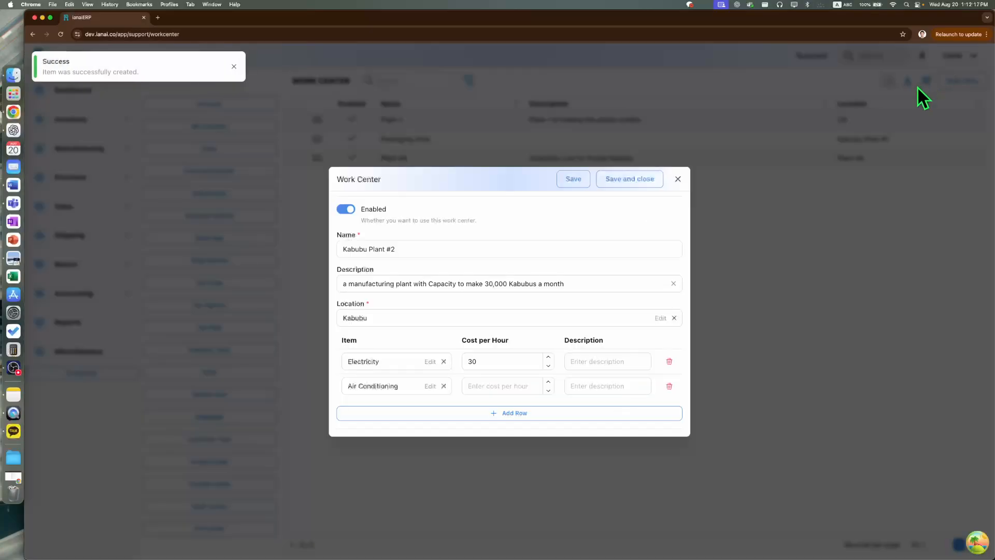
- Set the Air Conditioning cost per hour to 20, and start creating a new item in a third cost row
click(506, 388)
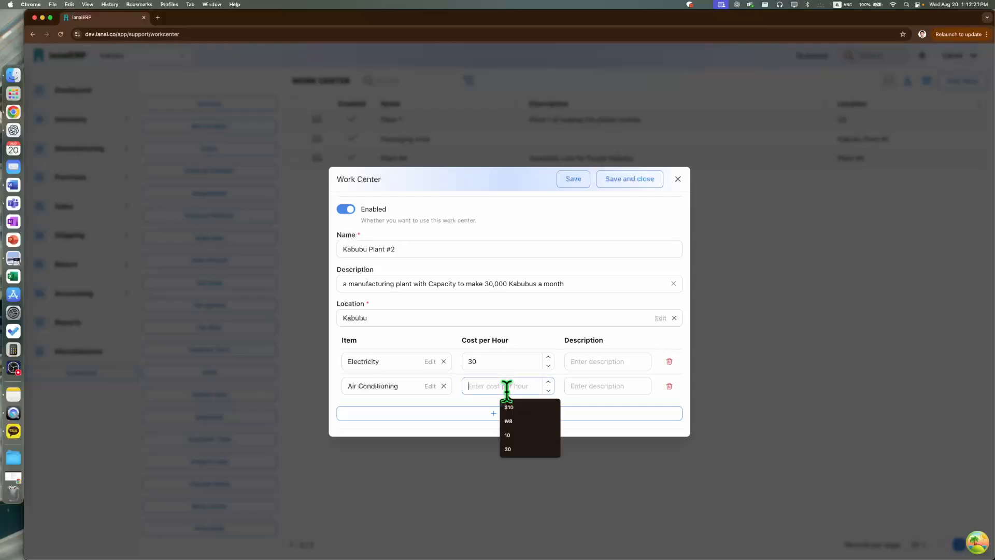
text(20)
click(520, 414)
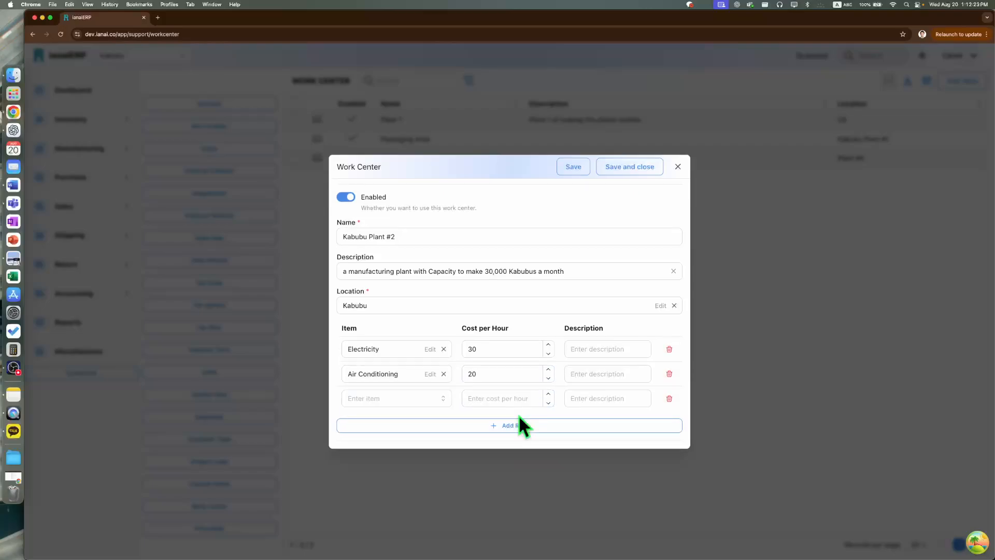
click(423, 400)
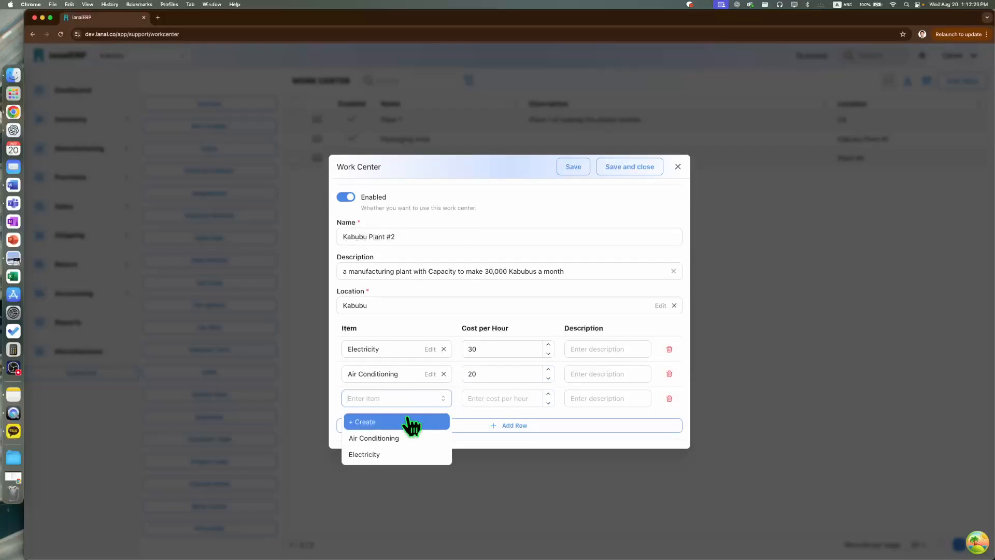
click(411, 420)
- Name the new item Snacks for Operators with type Service, and save it into the third cost row
click(589, 195)
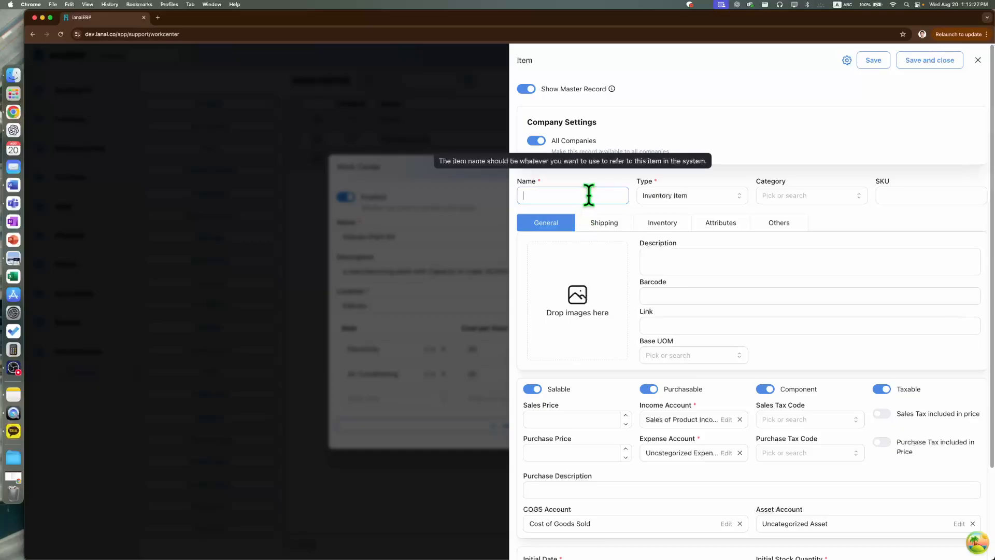
text(Snacks for Operators)
click(662, 197)
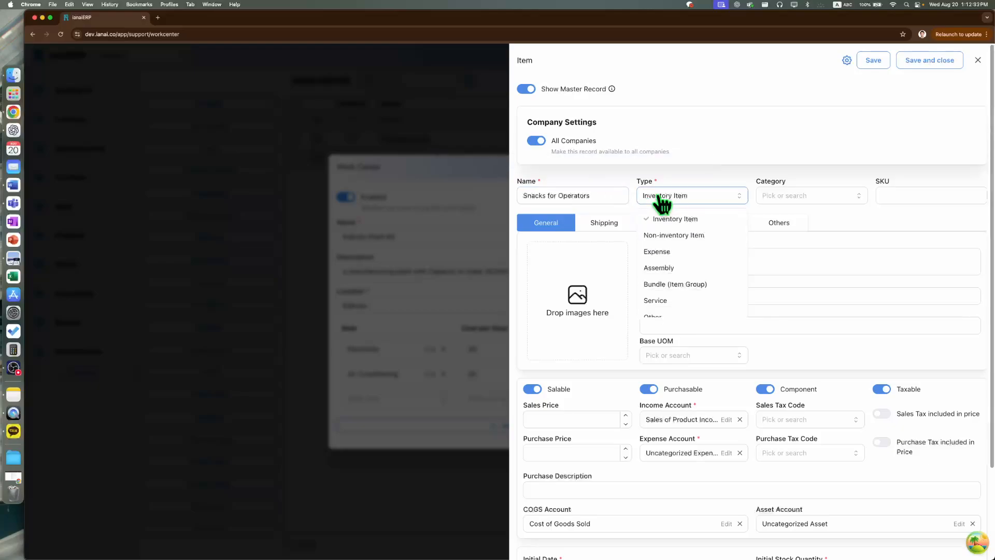
click(672, 301)
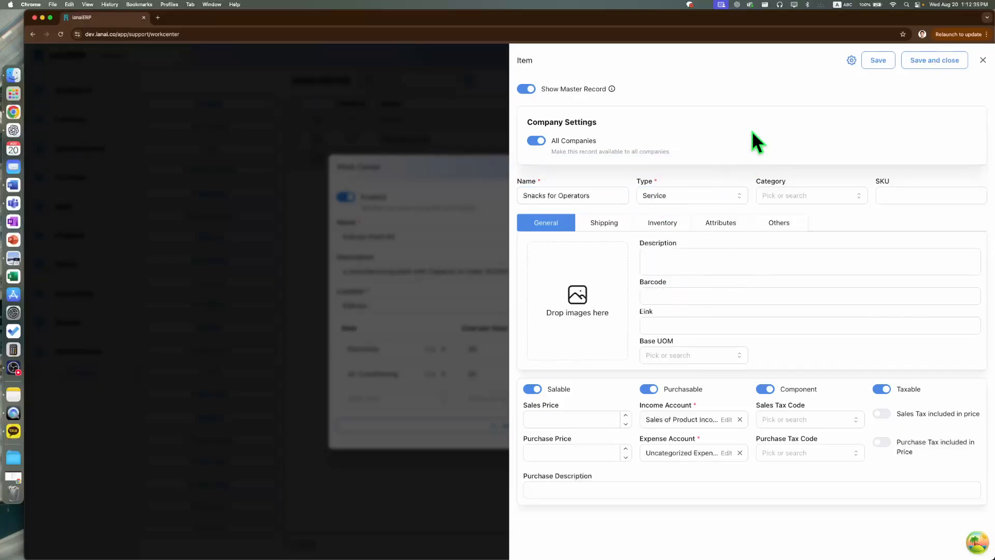
click(958, 62)
- Set the cost per hour for Snacks for Operators to 20
click(505, 402)
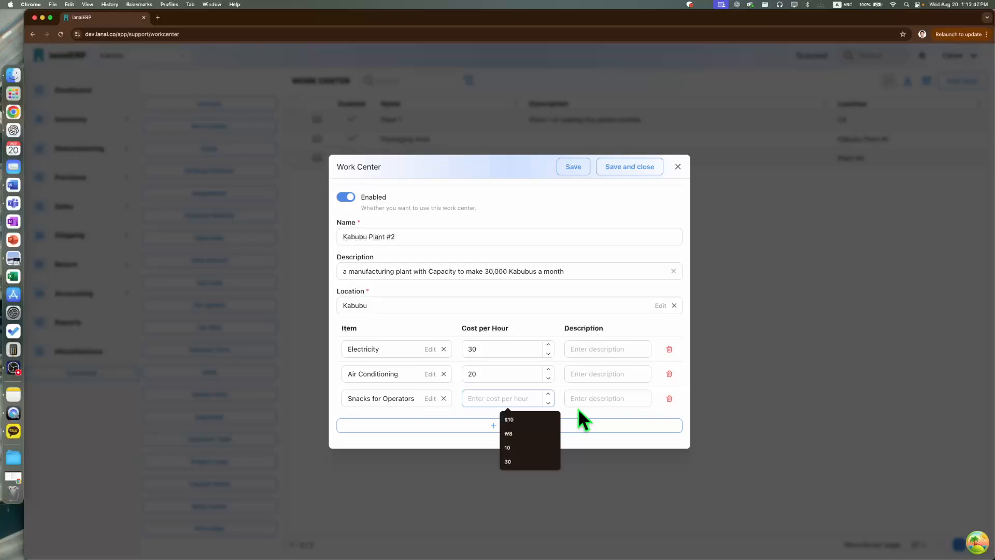
text(20)
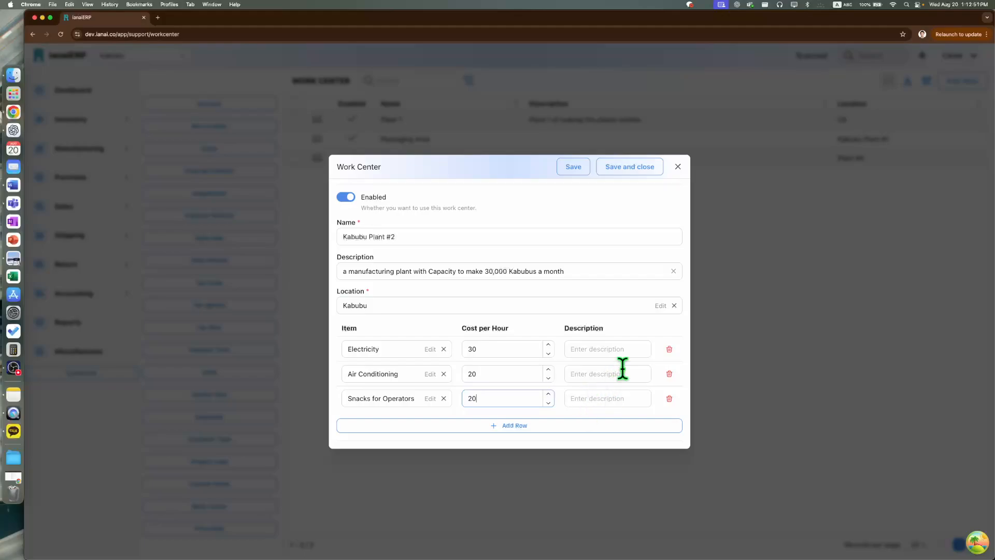
click(640, 327)
- Save and close the work center, and reopen Kabubu Plant #2 from the list to review its record
click(642, 167)
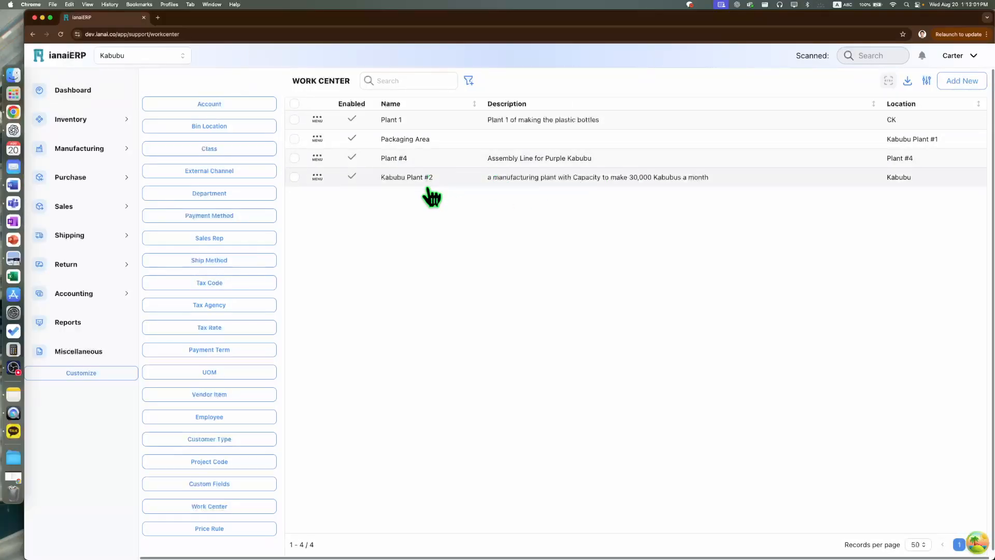
click(530, 182)
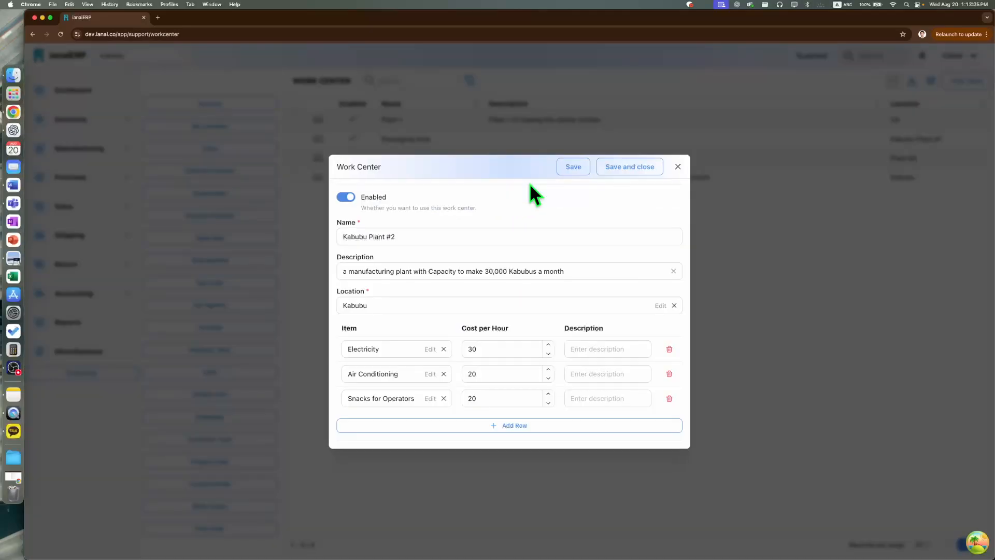